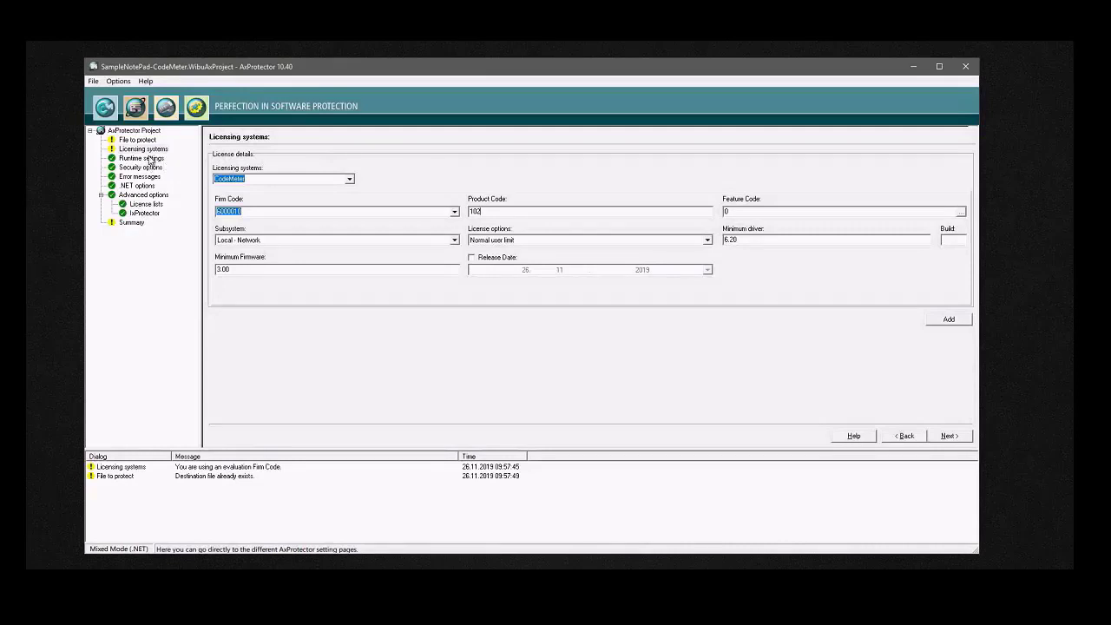
Check the Font license list for product codes 102 and 120, then view the project's XML Summary.
click(145, 204)
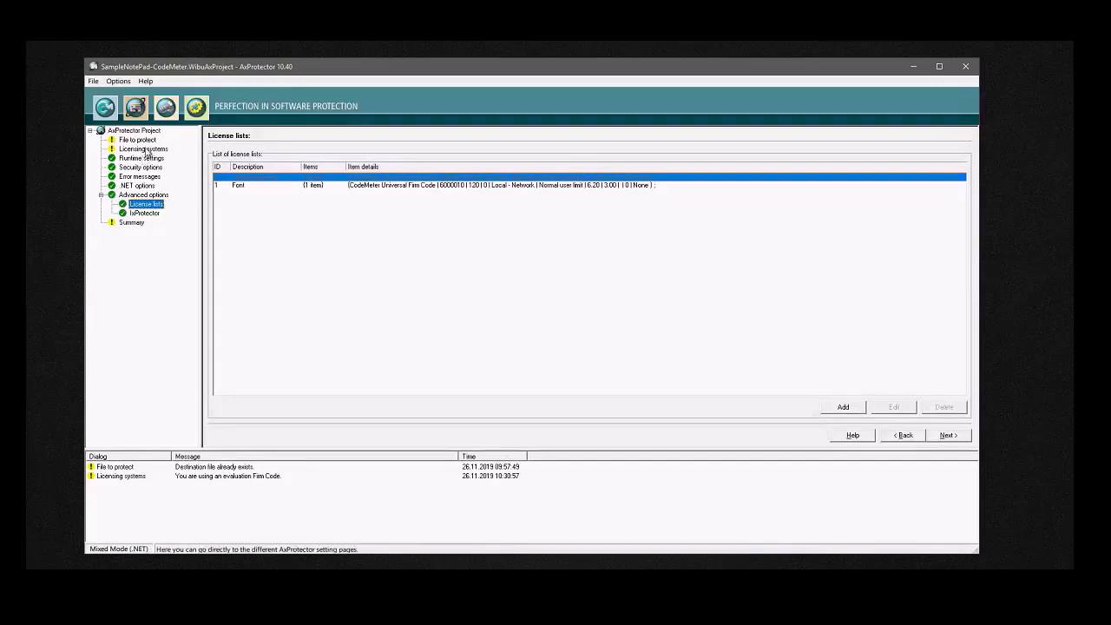
click(243, 188)
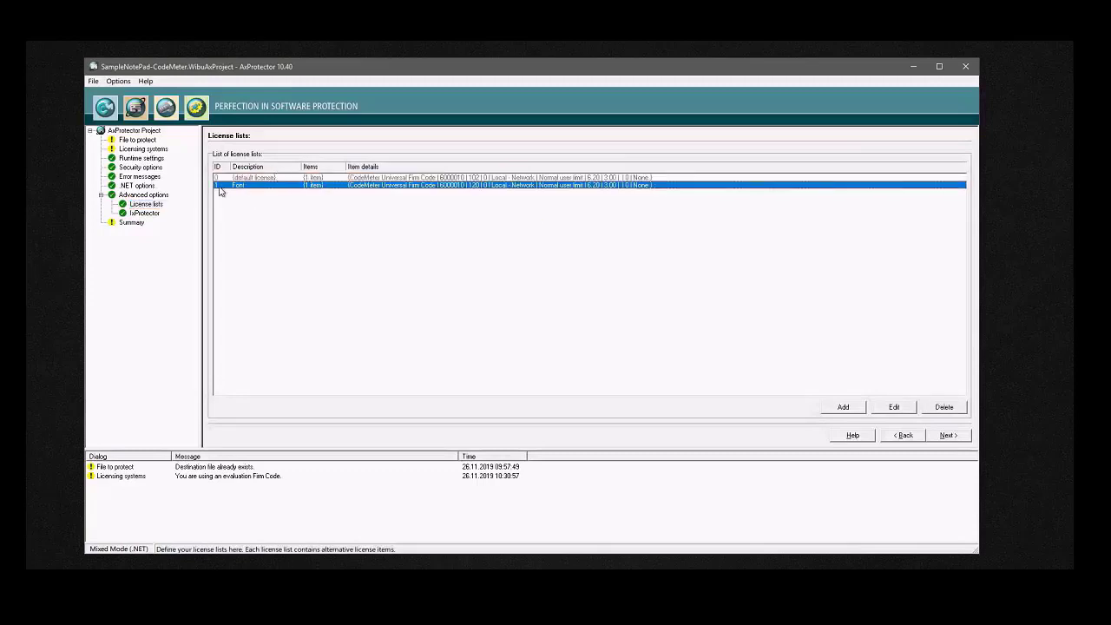
click(135, 226)
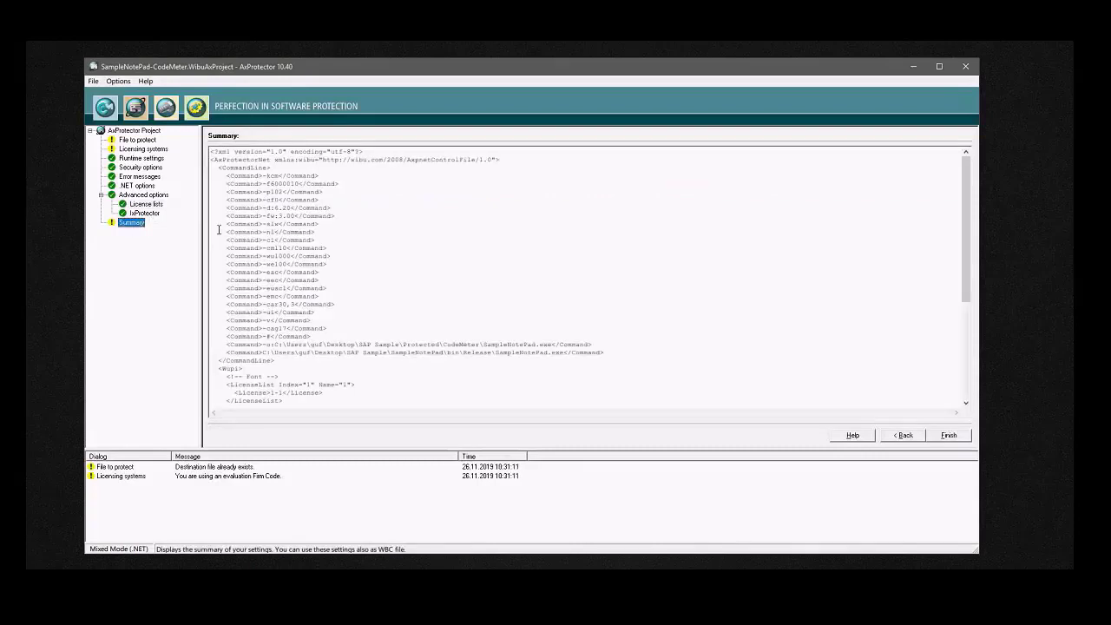
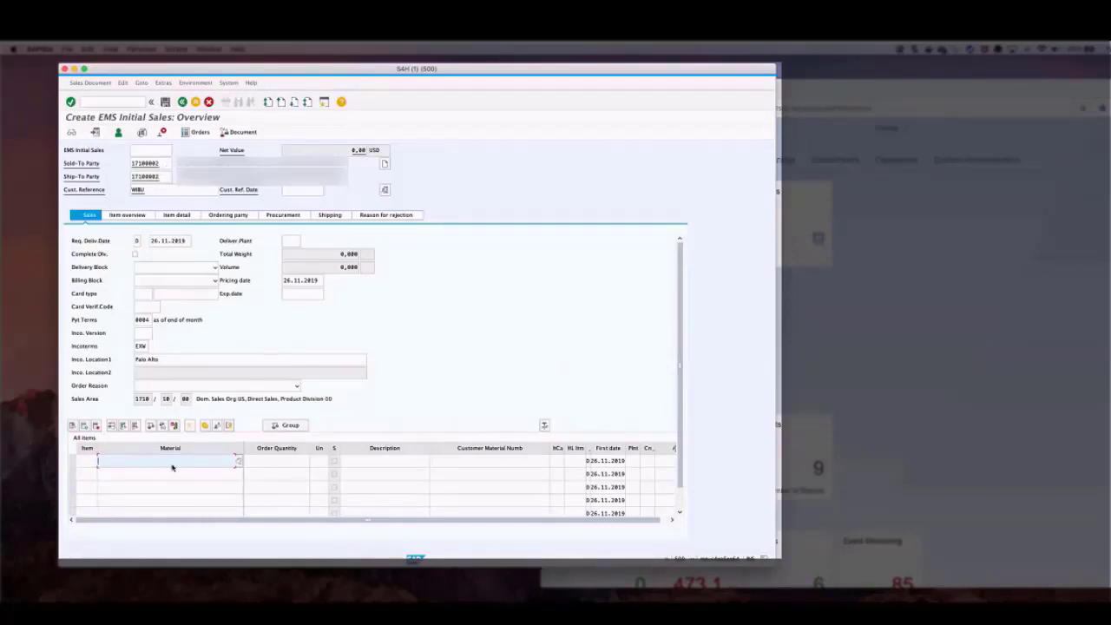
Enter material TG102 (MX 3 Years Support) as item 10 of the EMS sales order.
text(102)
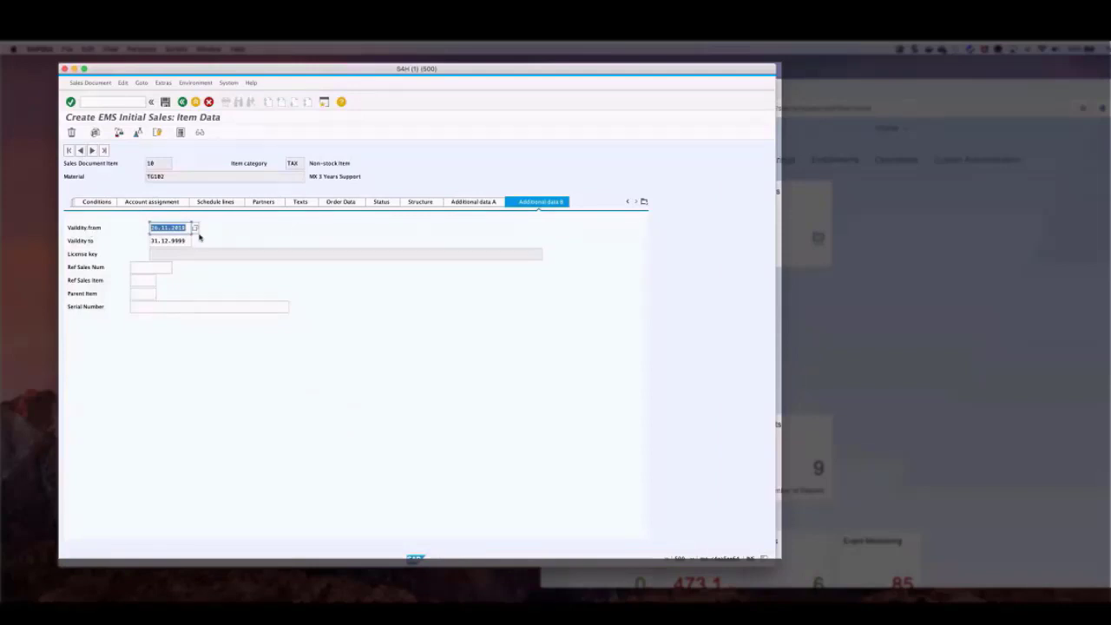
Set item 10's validity end date to 31.12.2021.
key(Tab)
key(BackSpace)
key(BackSpace)
key(BackSpace)
key(BackSpace)
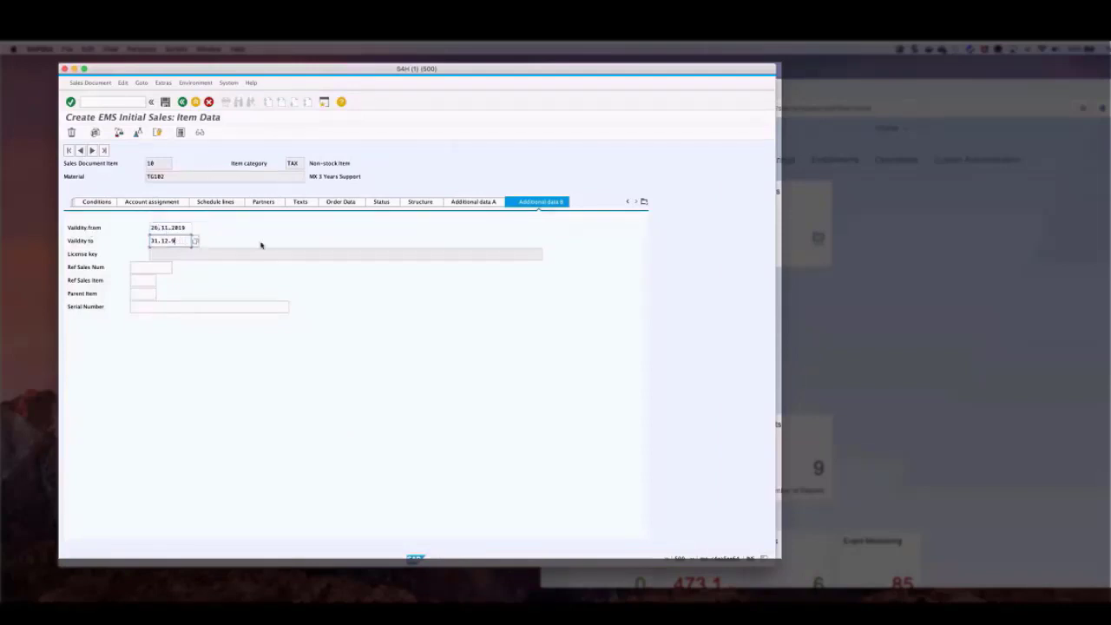
text(2021)
key(Return)
Change item 20's validity end year to 2022 and return to the order overview.
click(93, 151)
key(Tab)
key(BackSpace)
key(BackSpace)
key(BackSpace)
key(BackSpace)
text(2022)
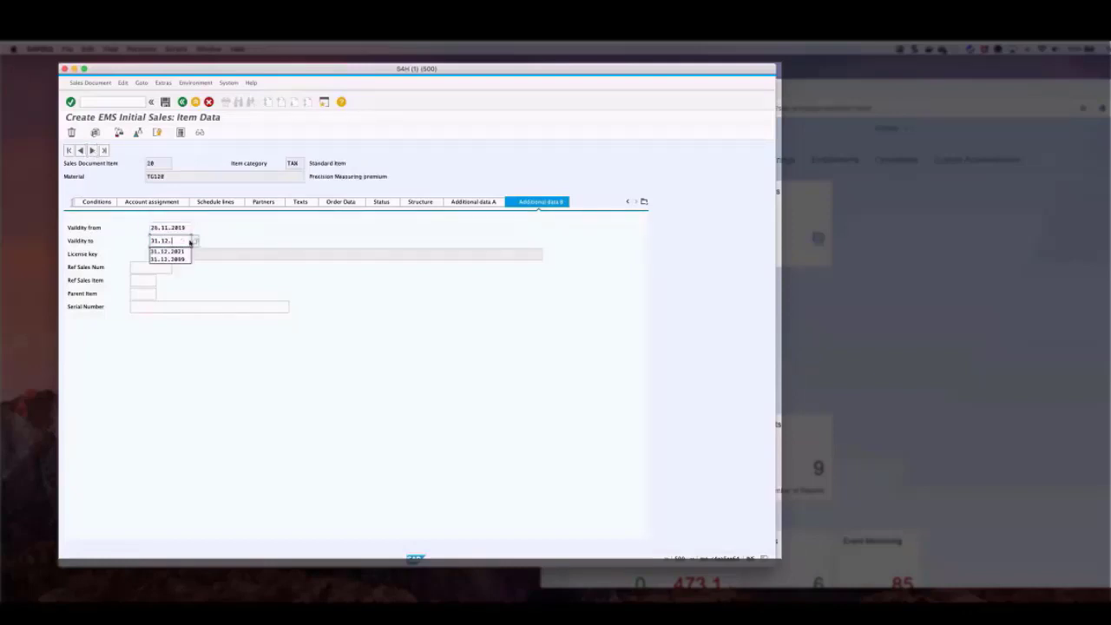
key(F3)
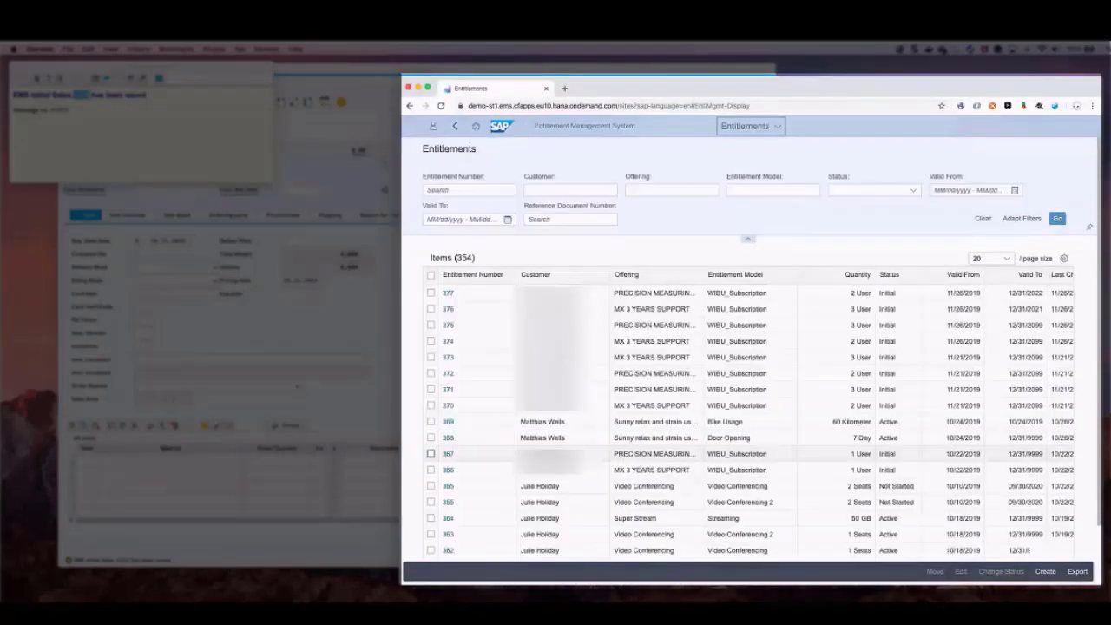
Filter entitlements by reference document 1372 and review entitlements 376 (3 users) and 377.
click(577, 219)
text(1372)
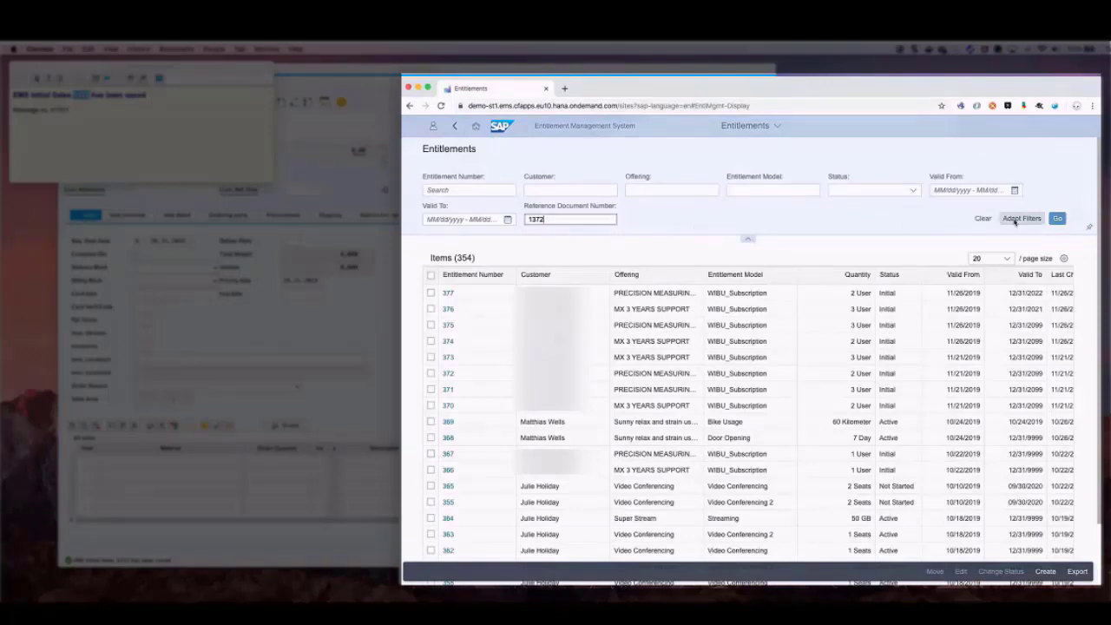
click(877, 221)
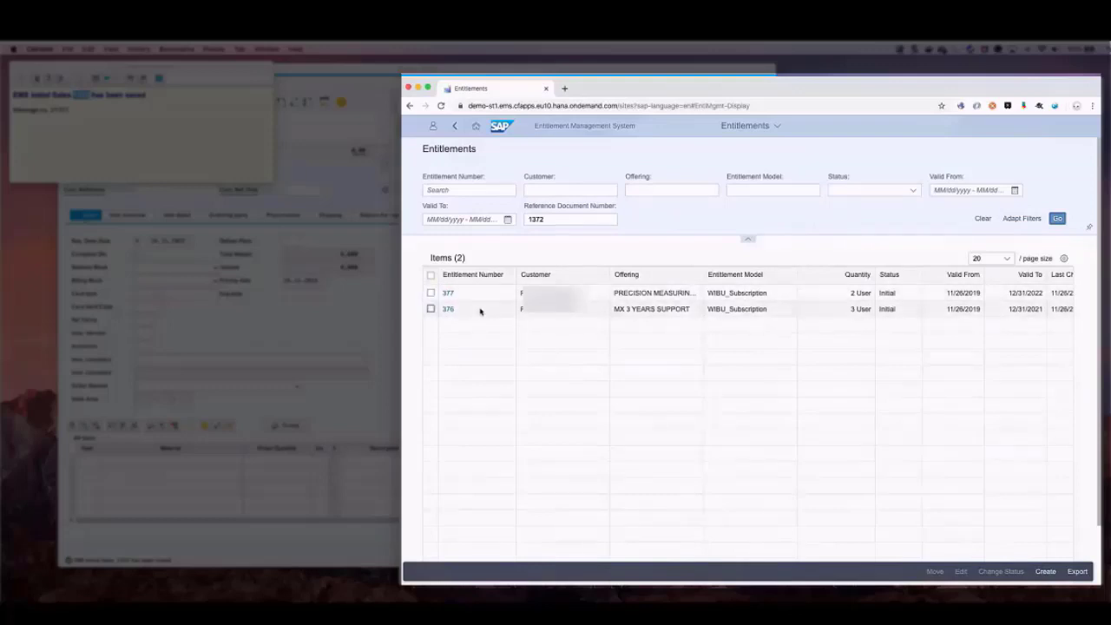
click(834, 310)
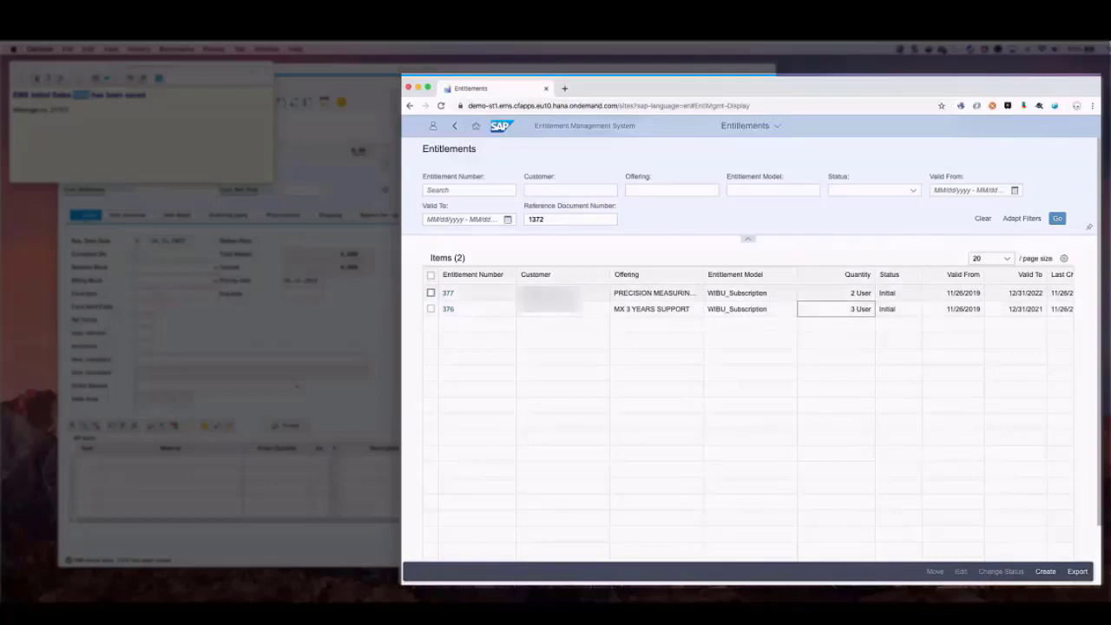
click(530, 295)
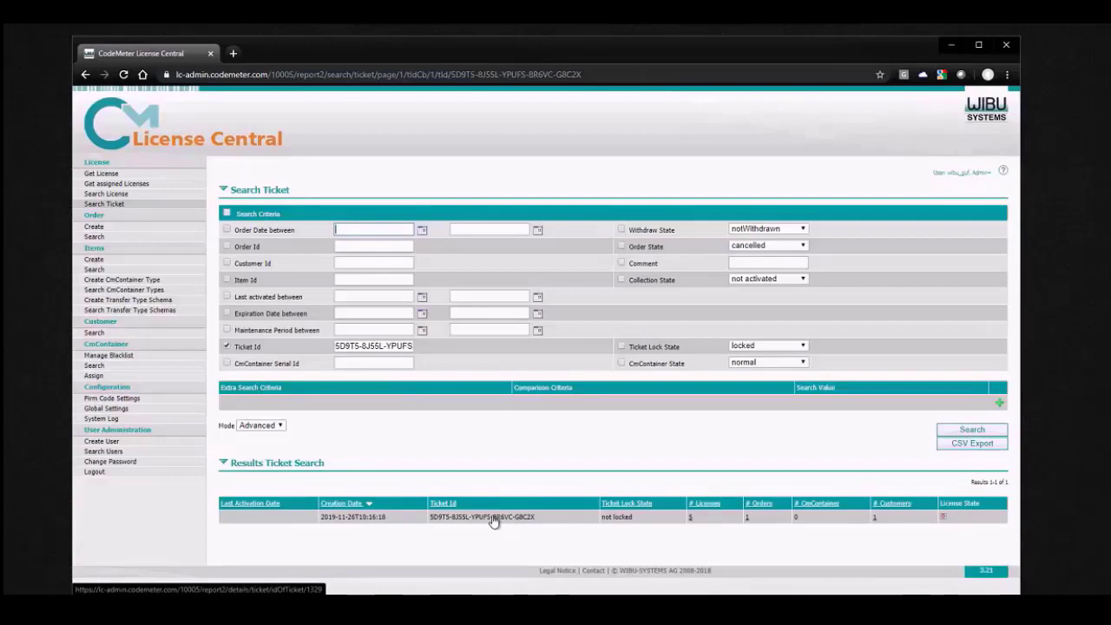
Open the found license ticket's details and compare entitlement 377's license key against it.
click(492, 518)
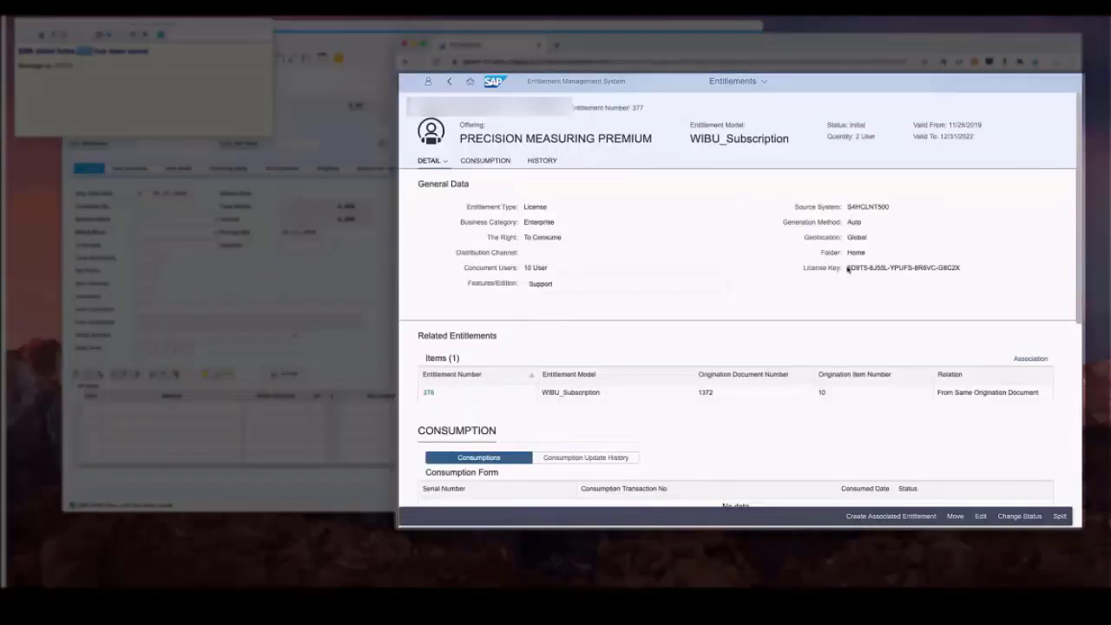
drag(848, 269, 960, 270)
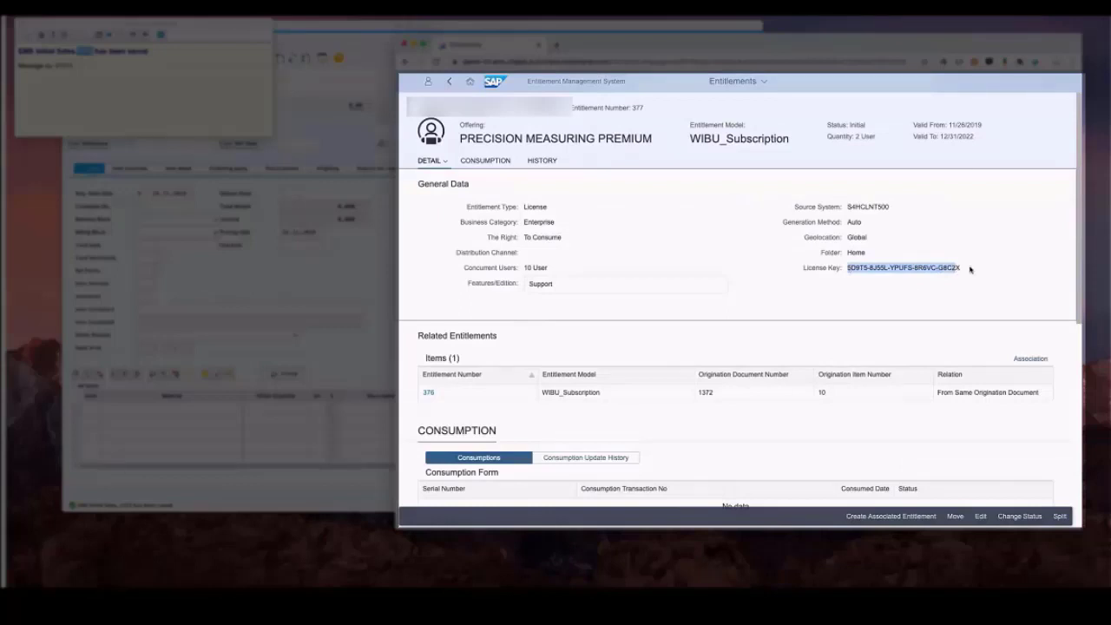
click(904, 290)
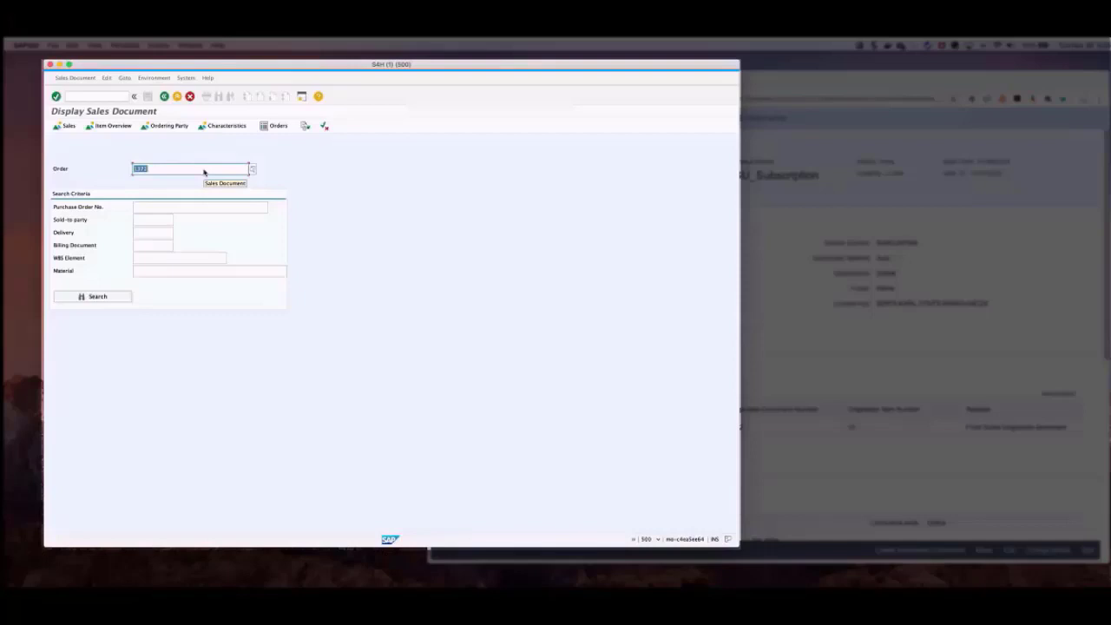
Display sales order 1372 and check the license key stored on items 10 and 20.
key(Return)
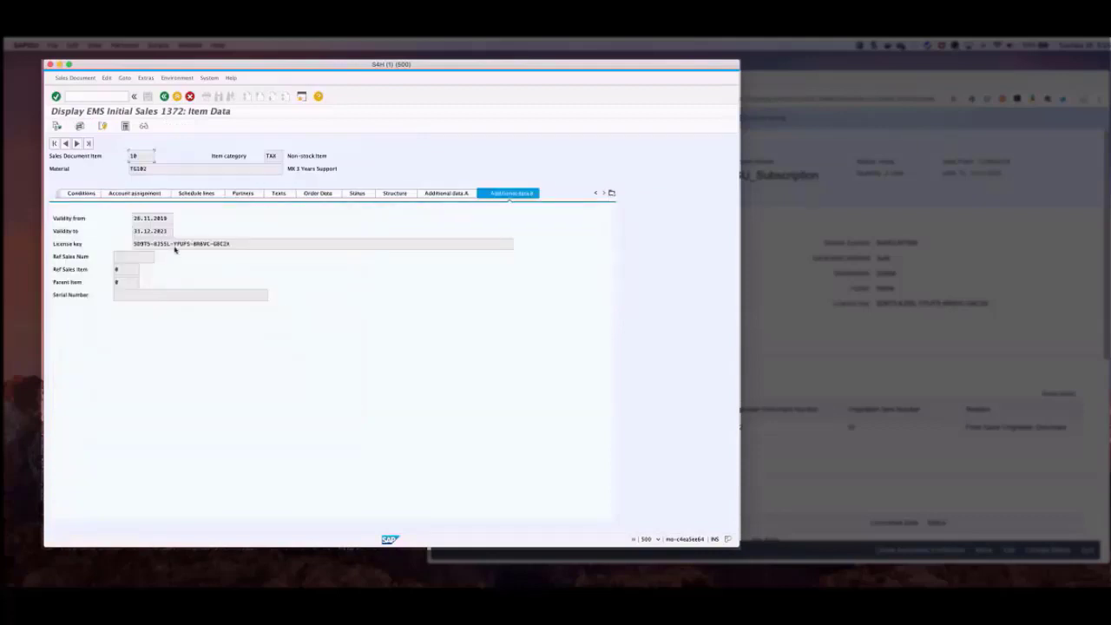
drag(239, 247, 133, 246)
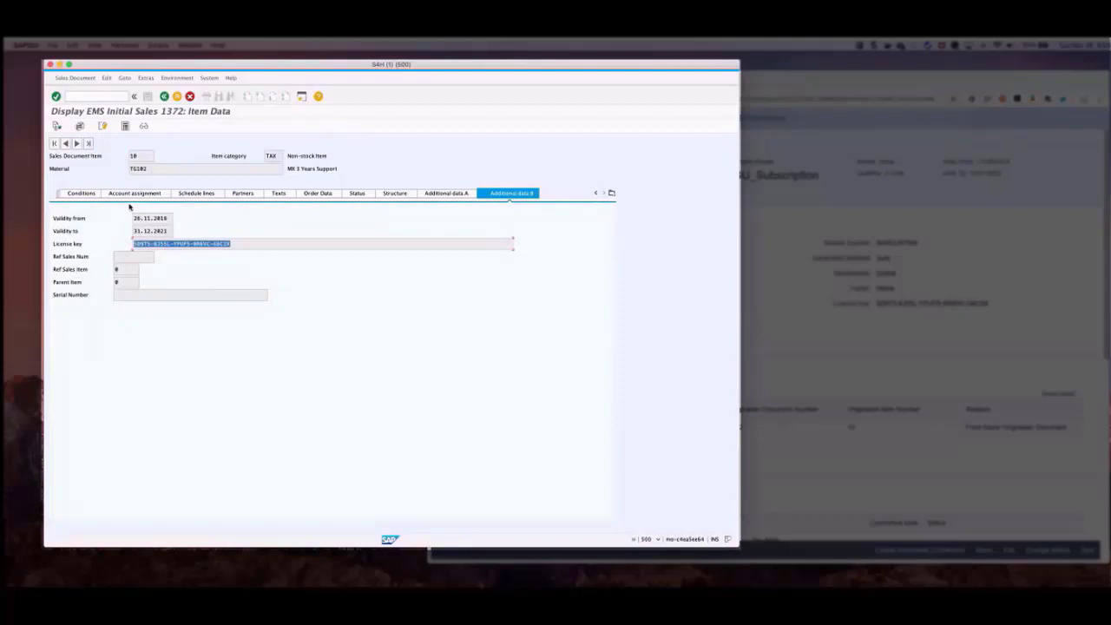
click(77, 144)
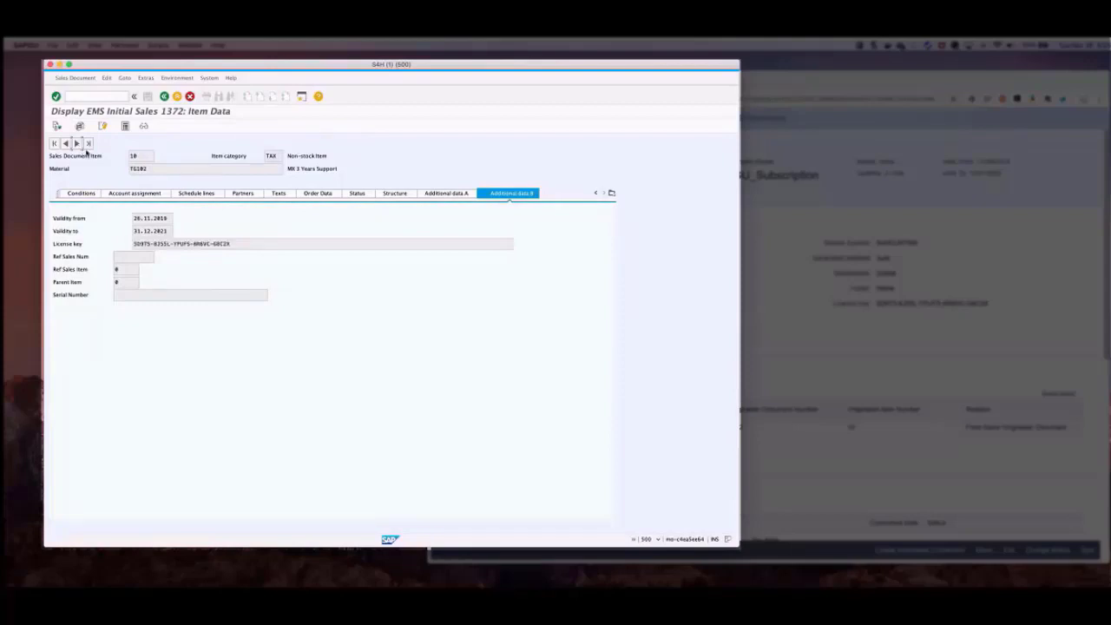
double_click(131, 243)
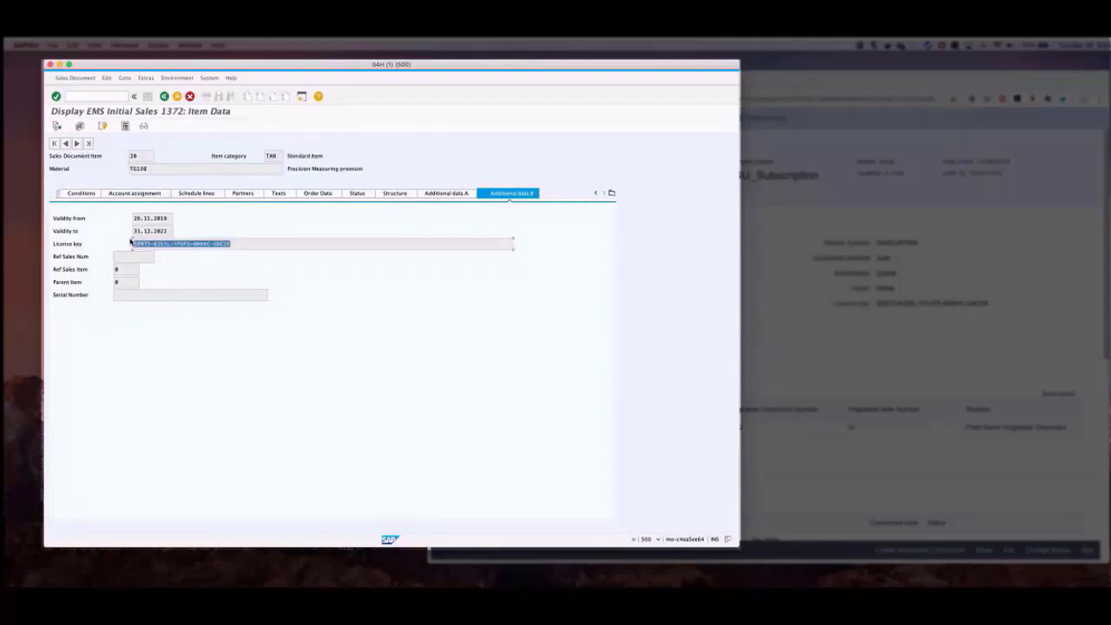
click(136, 245)
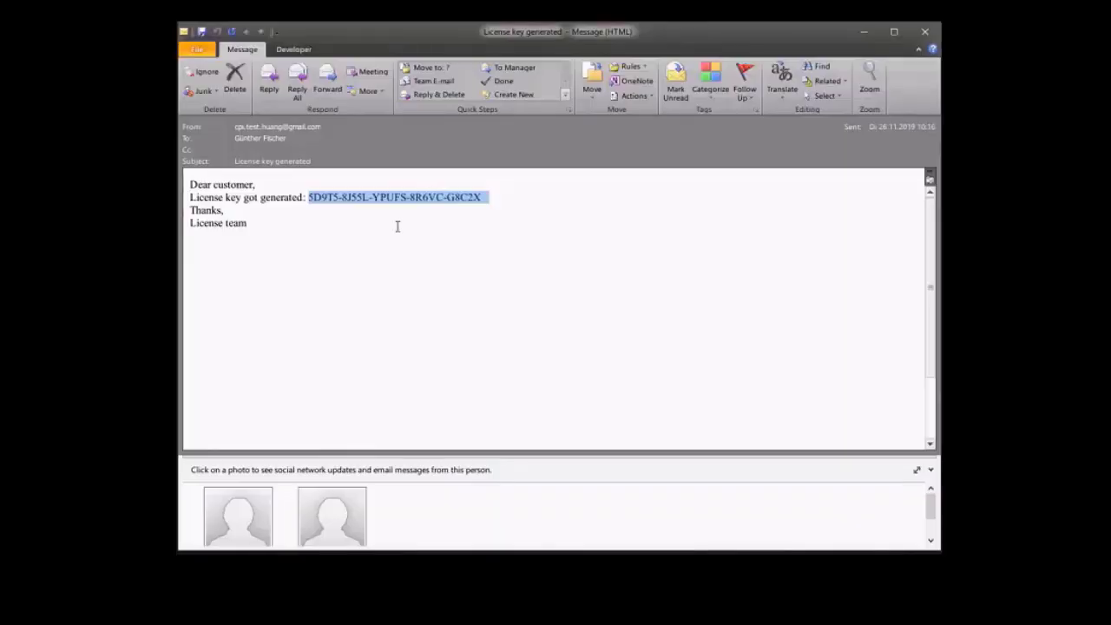
Copy the license key from the body of the 'License key generated' e-mail.
click(310, 198)
drag(311, 198, 478, 199)
right_click(441, 200)
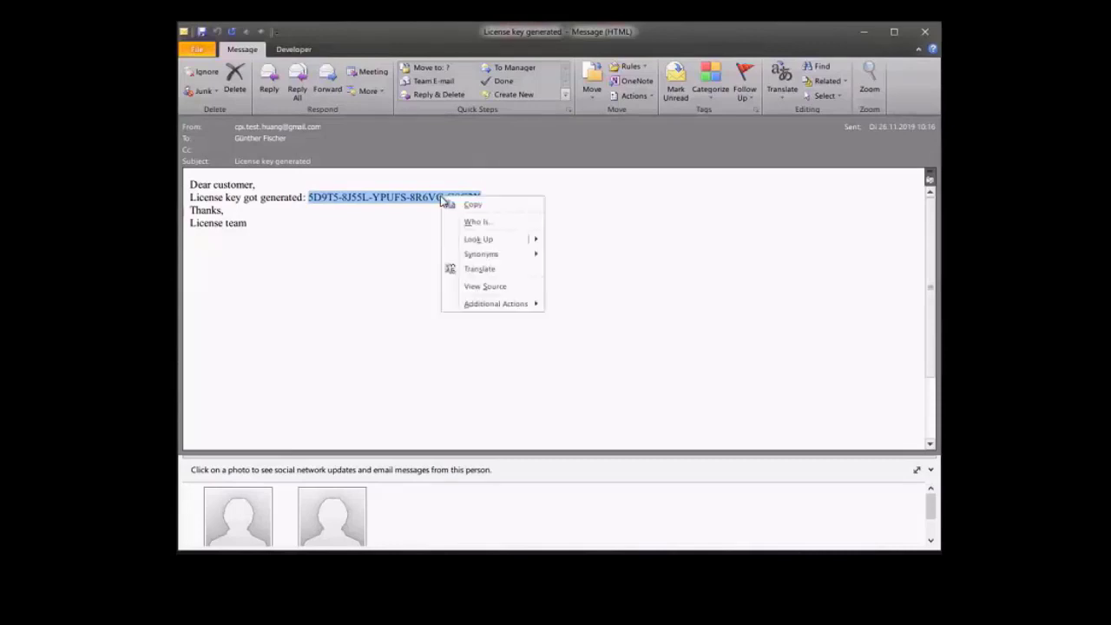
click(472, 204)
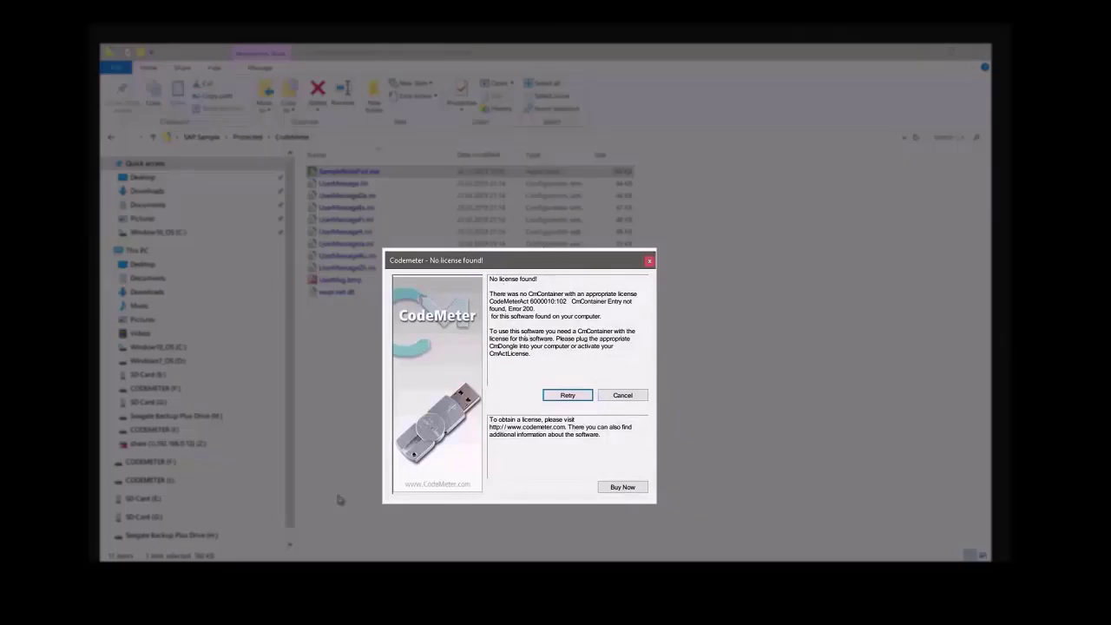
Switch from the CodeMeter 'No license found' dialog to the WebDepot in the browser.
mouse_move(171, 575)
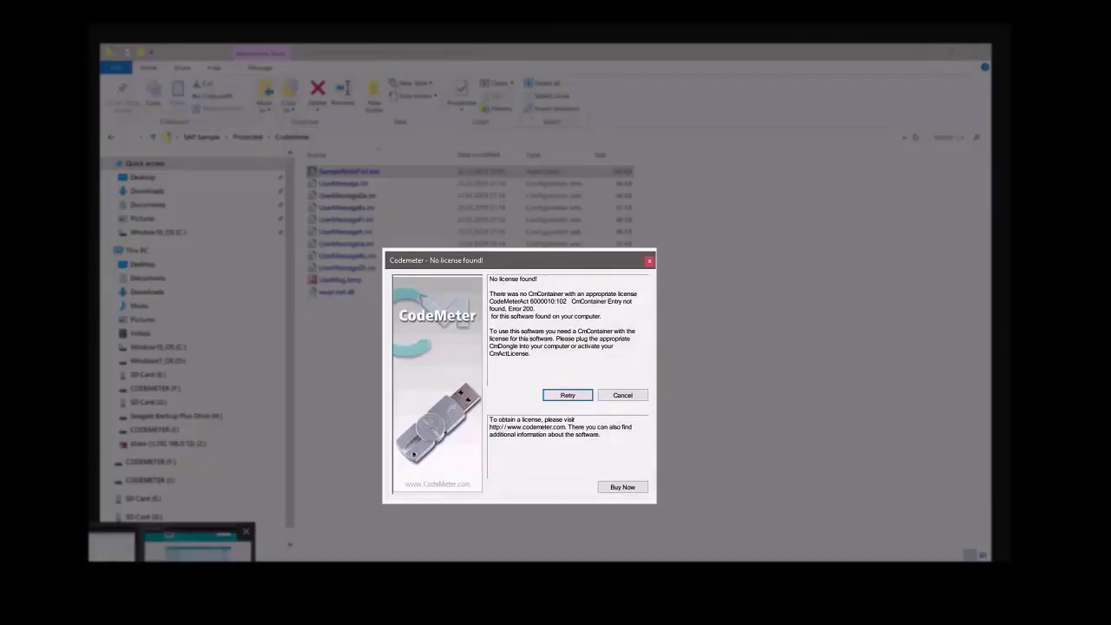
click(198, 543)
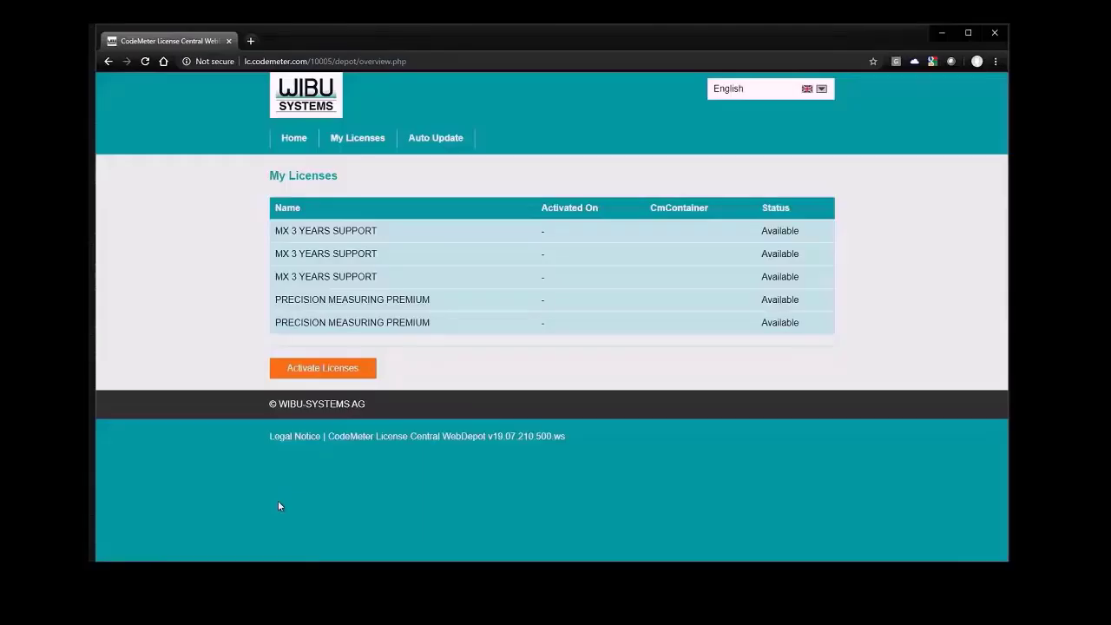
Activate only the MX 3 Years Support license into the local container, then retry the app.
click(331, 369)
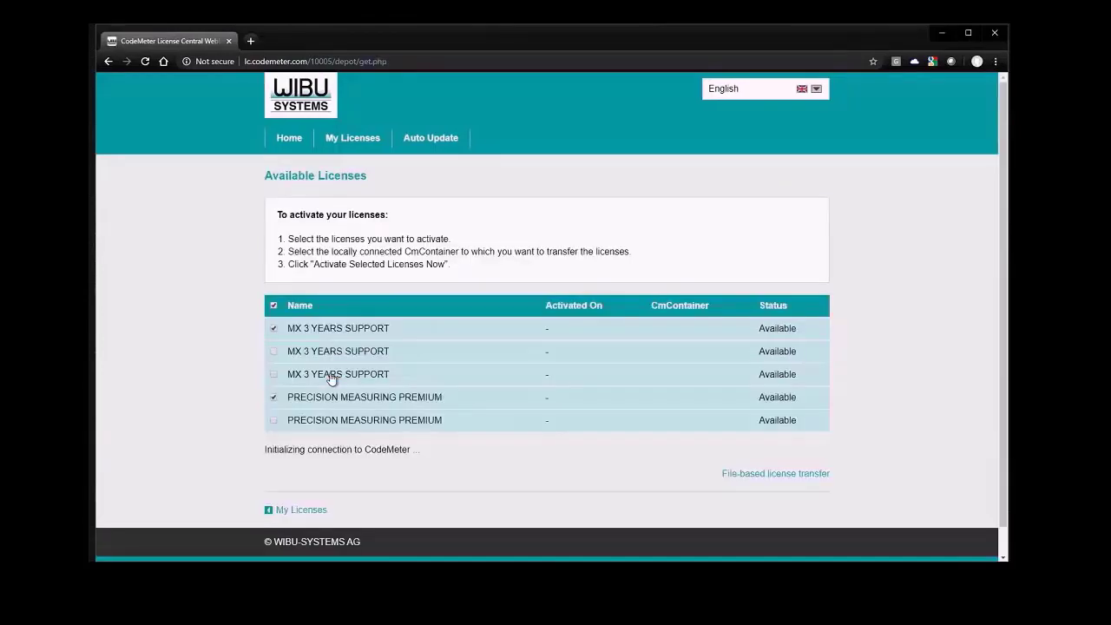
click(274, 398)
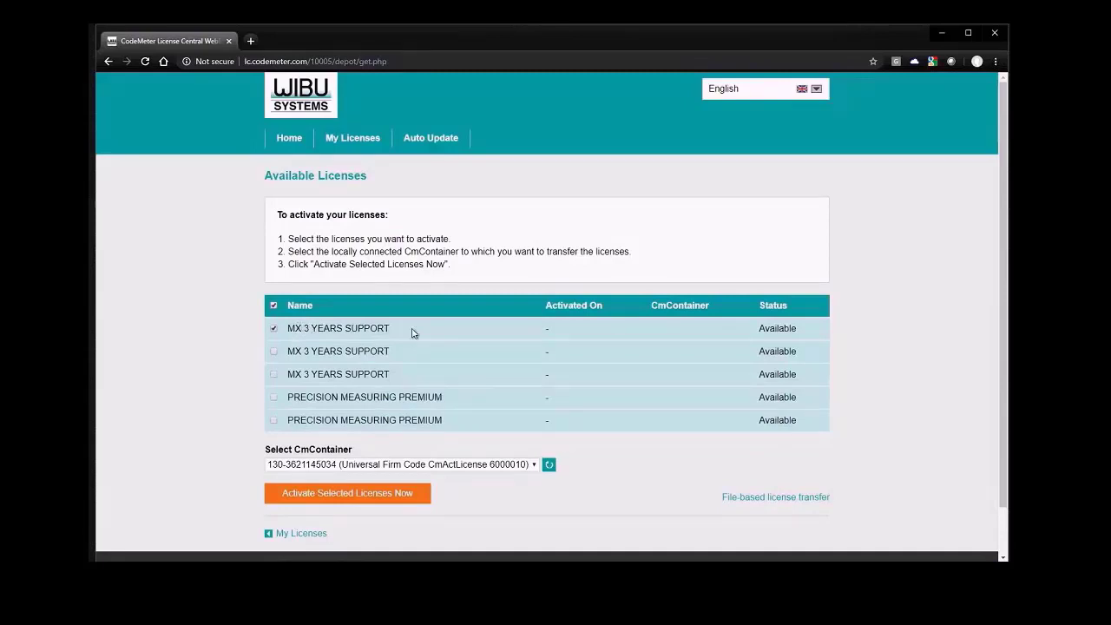
click(344, 499)
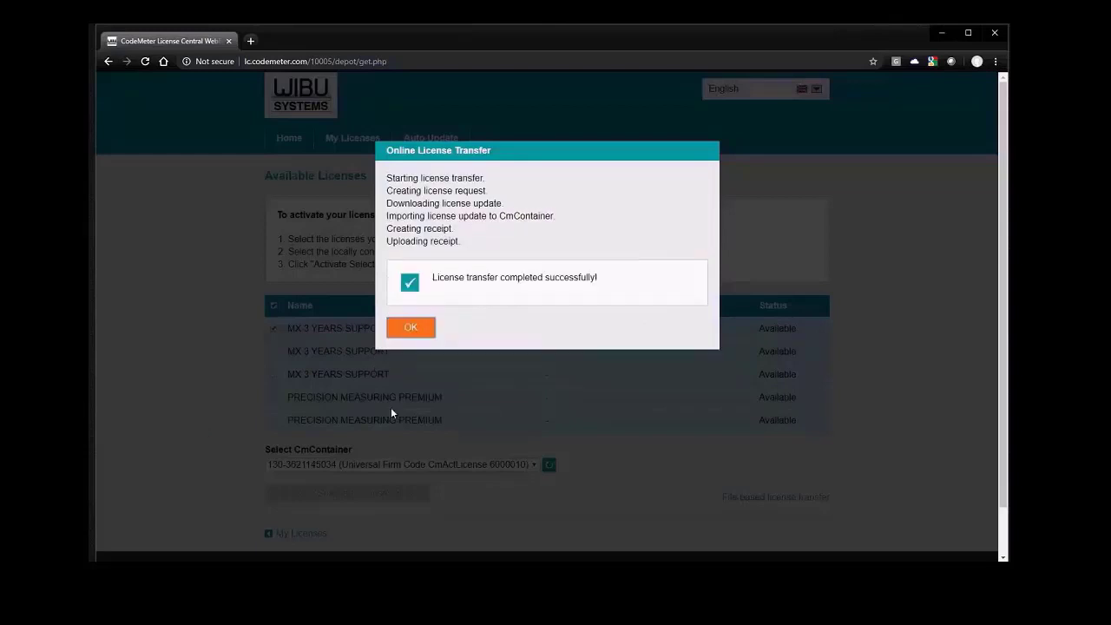
click(415, 327)
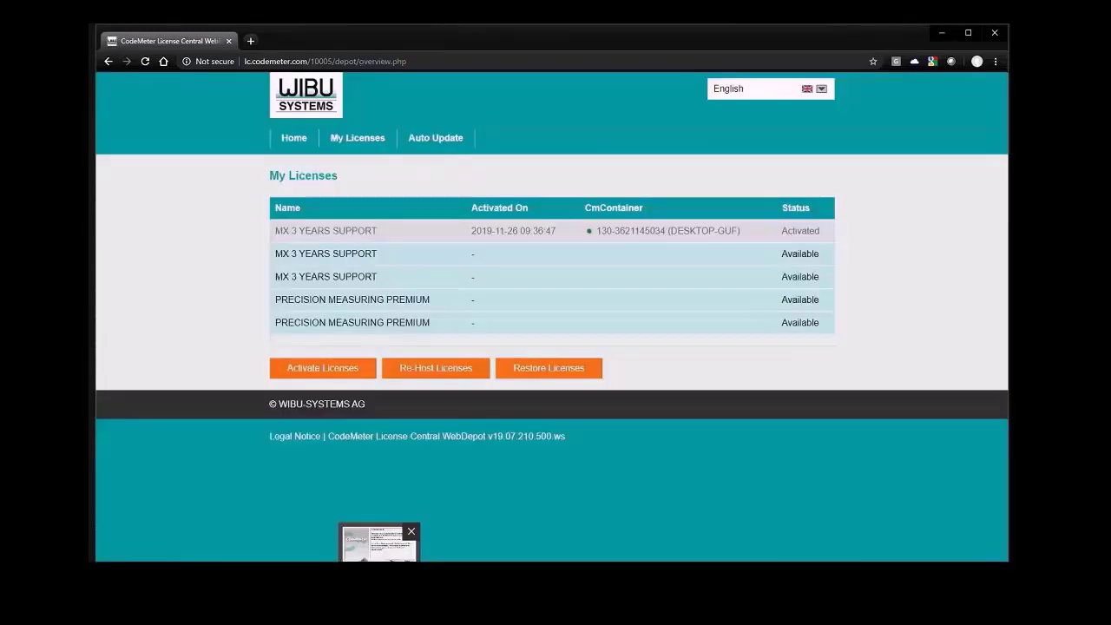
click(564, 394)
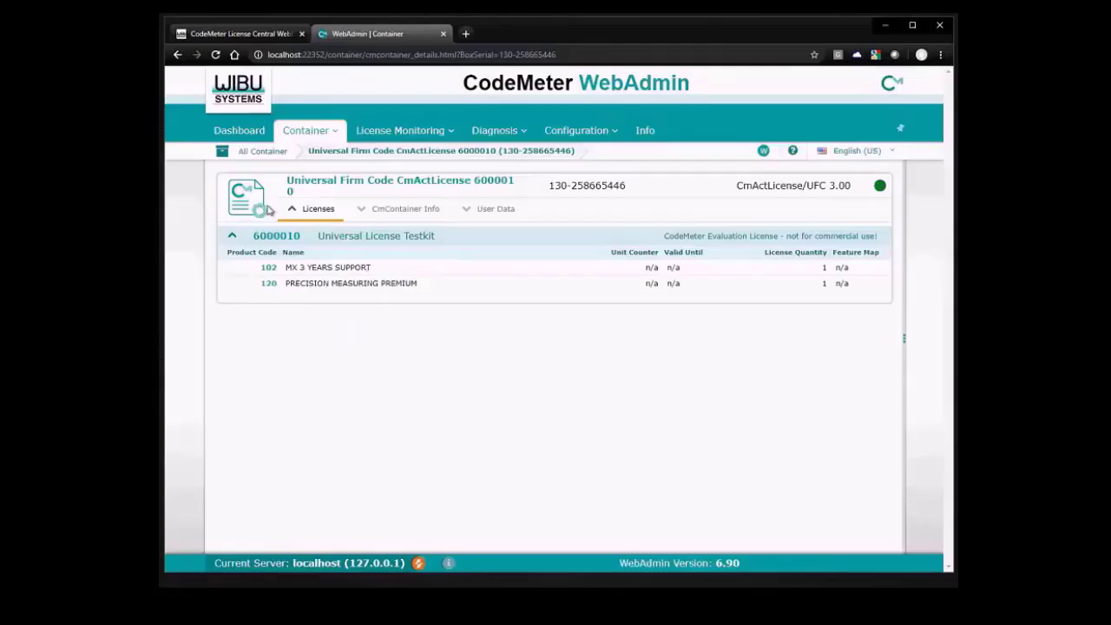
Check Precision Measuring Premium's license quantity in the CmActLicense container's Licenses tab.
double_click(824, 282)
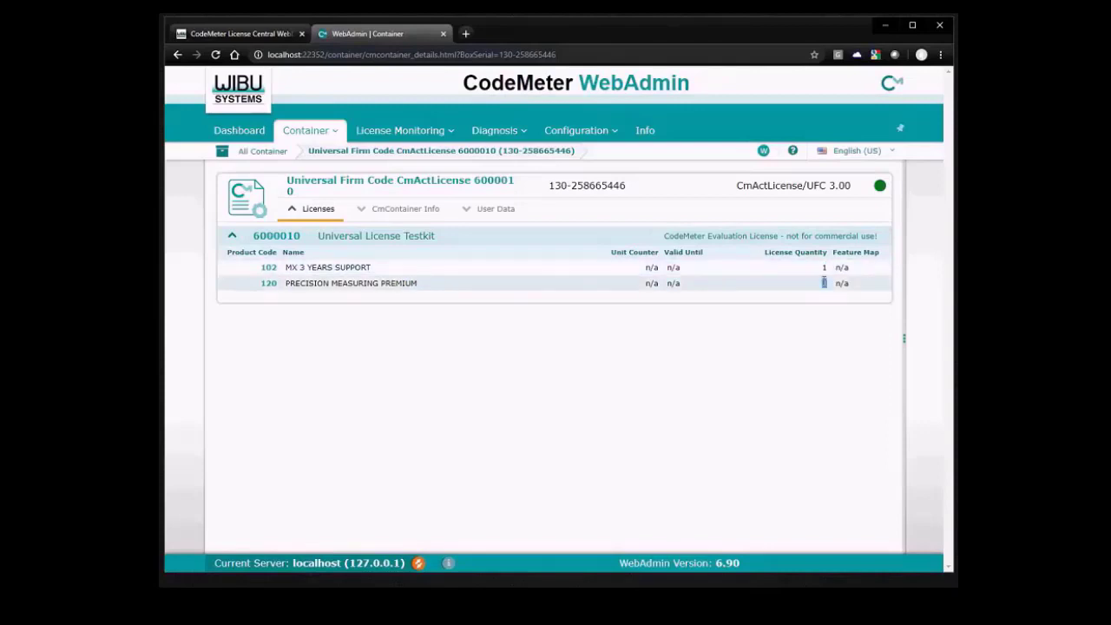